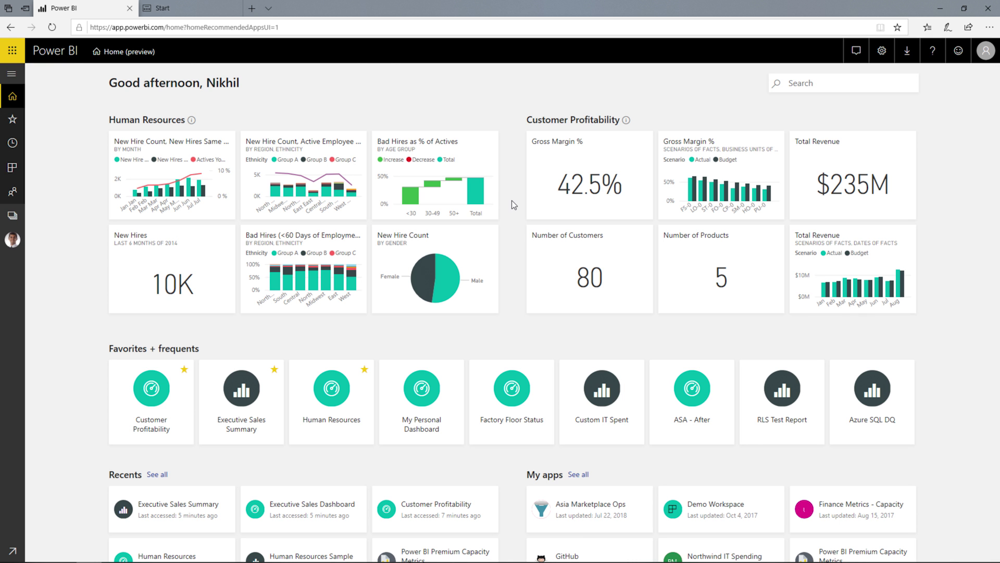
pyautogui.scroll(-1, 512, 201)
pyautogui.scroll(-1, 512, 200)
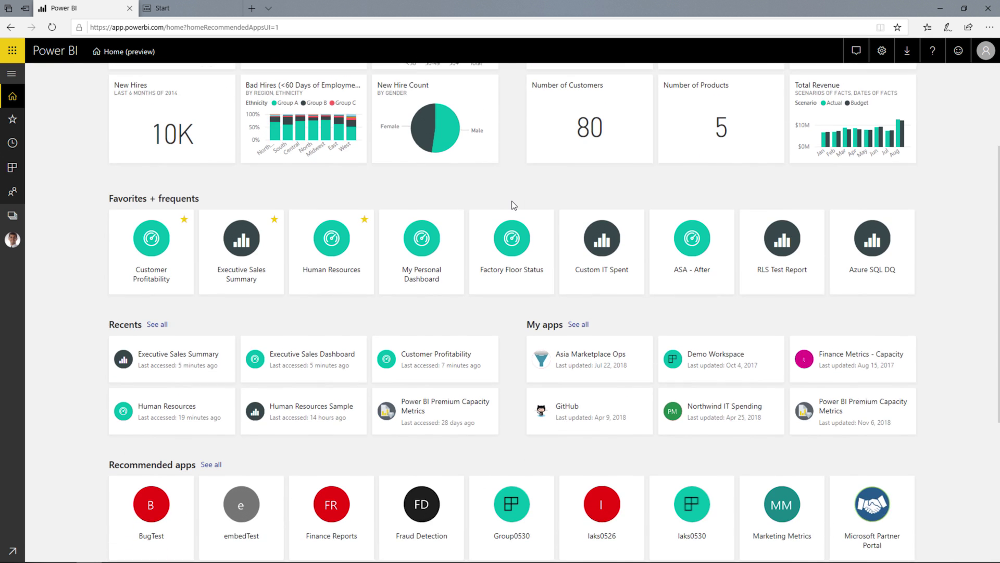
pyautogui.scroll(-2, 512, 201)
pyautogui.scroll(-1, 512, 201)
pyautogui.scroll(-1, 512, 206)
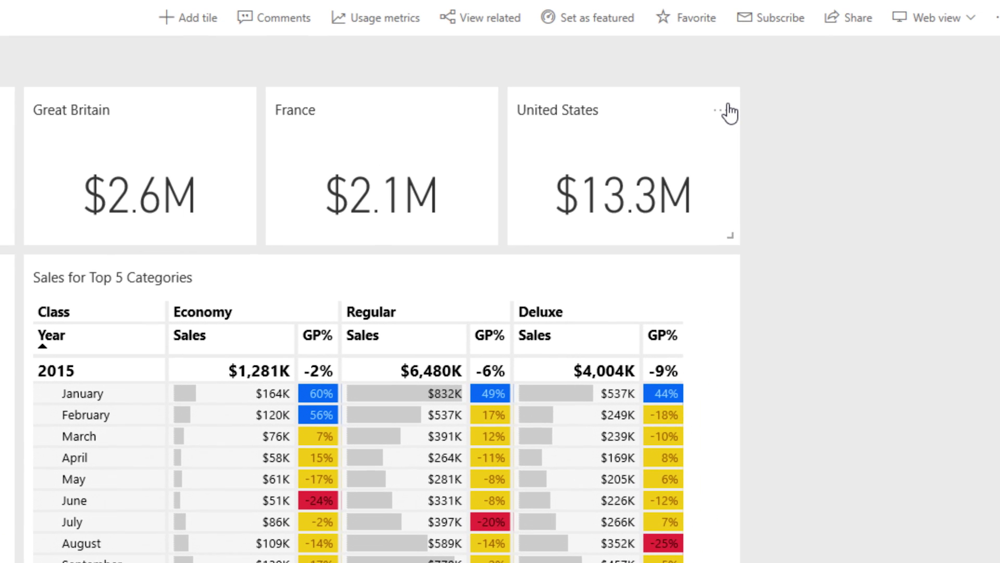
# Add a United States tile alert with threshold 14000000 and save it
pyautogui.click(725, 111)
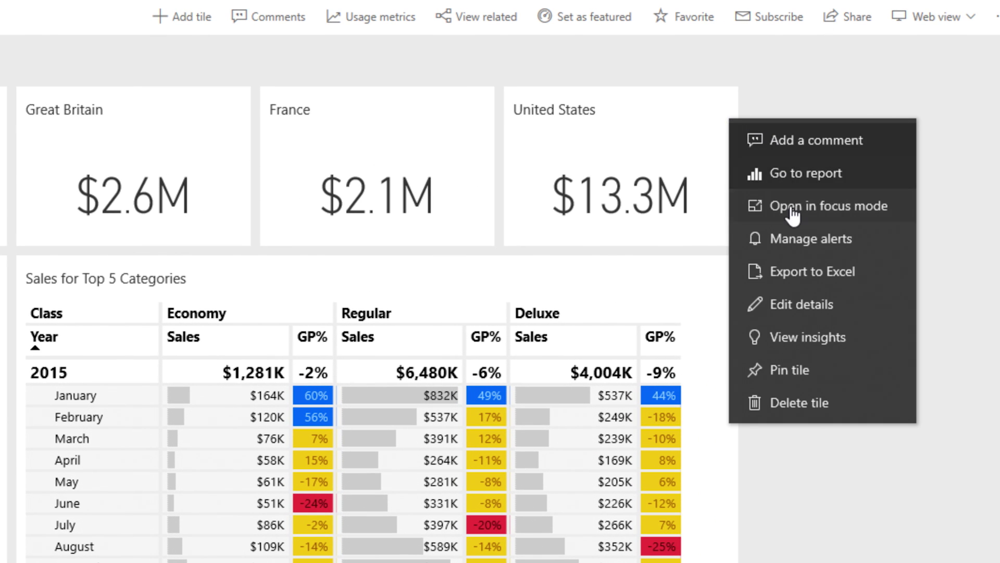
pyautogui.click(792, 239)
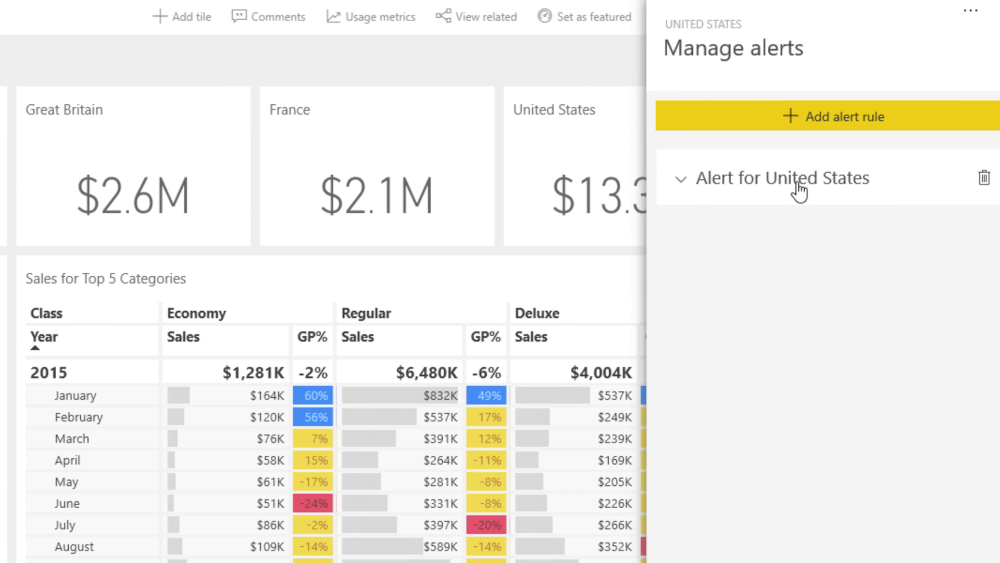
pyautogui.click(801, 134)
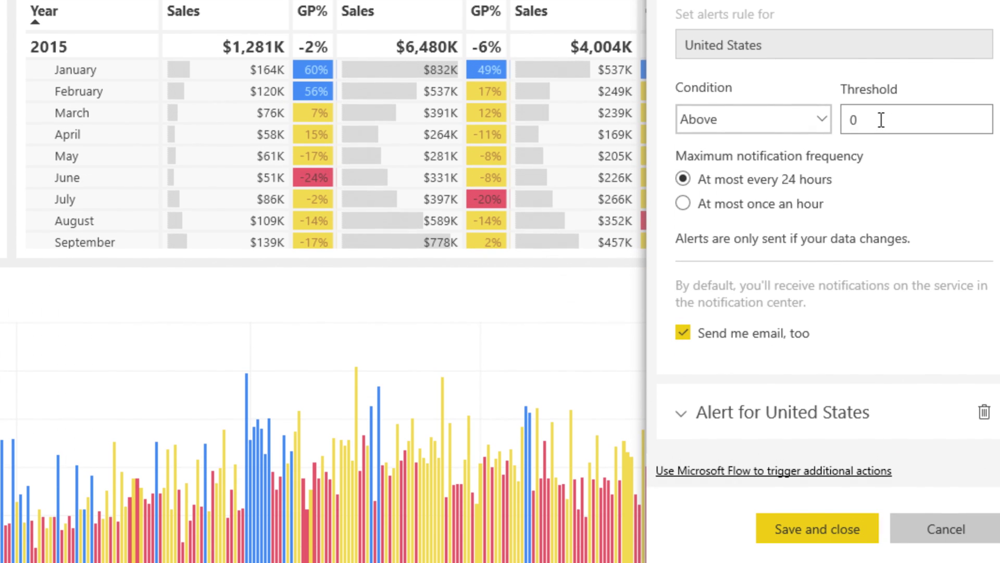
pyautogui.doubleClick(880, 119)
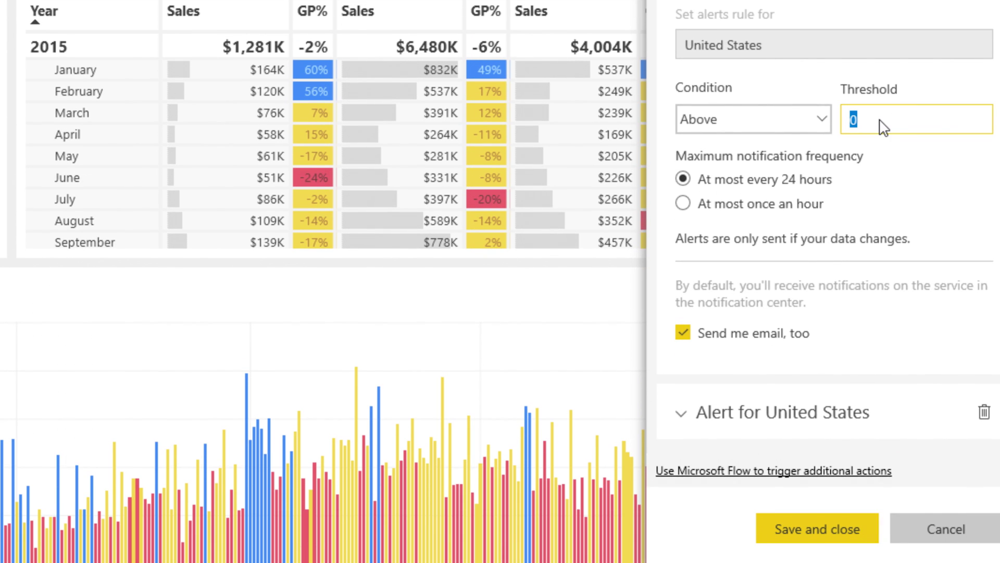
pyautogui.write('14000000')
pyautogui.click(824, 531)
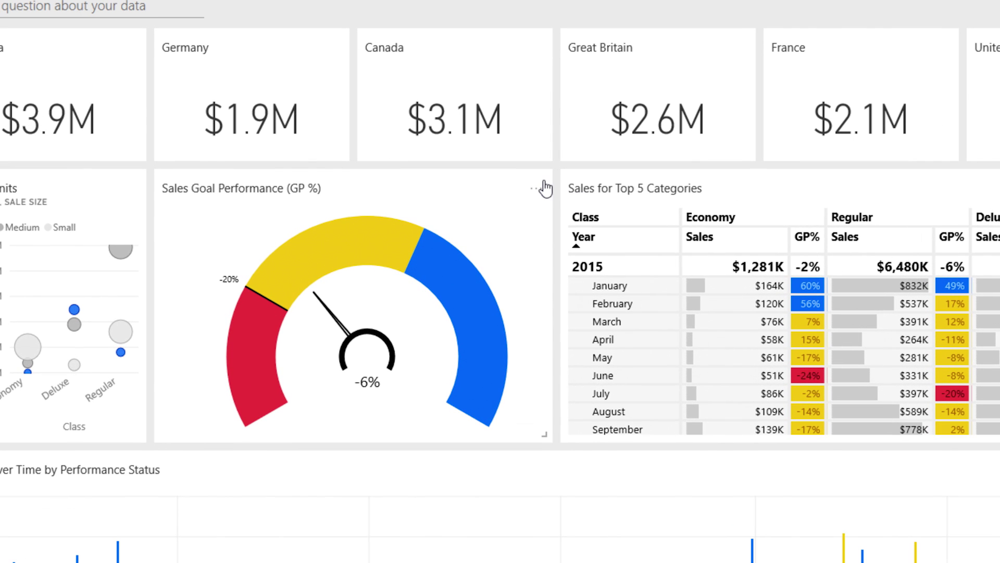
pyautogui.click(429, 219)
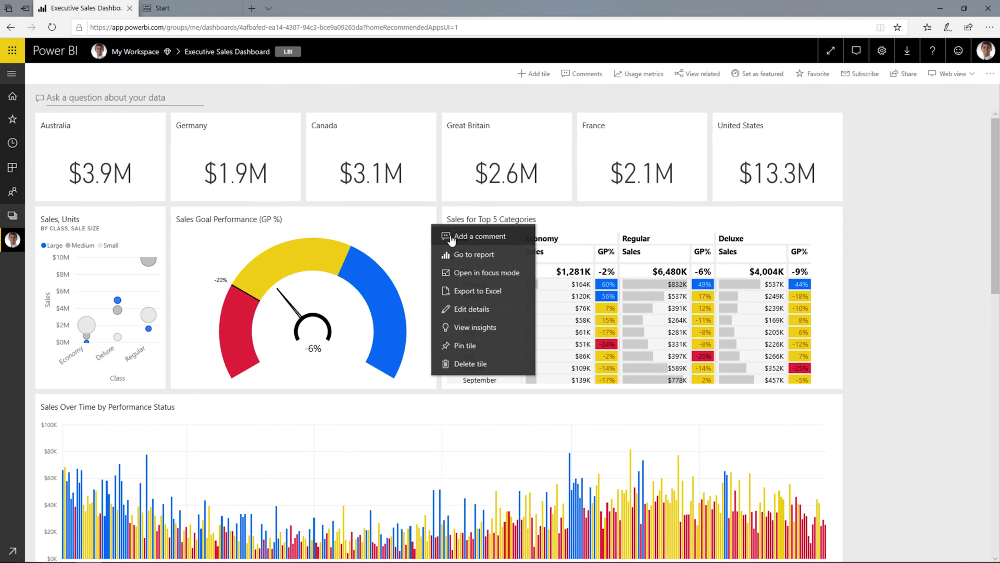
pyautogui.click(452, 236)
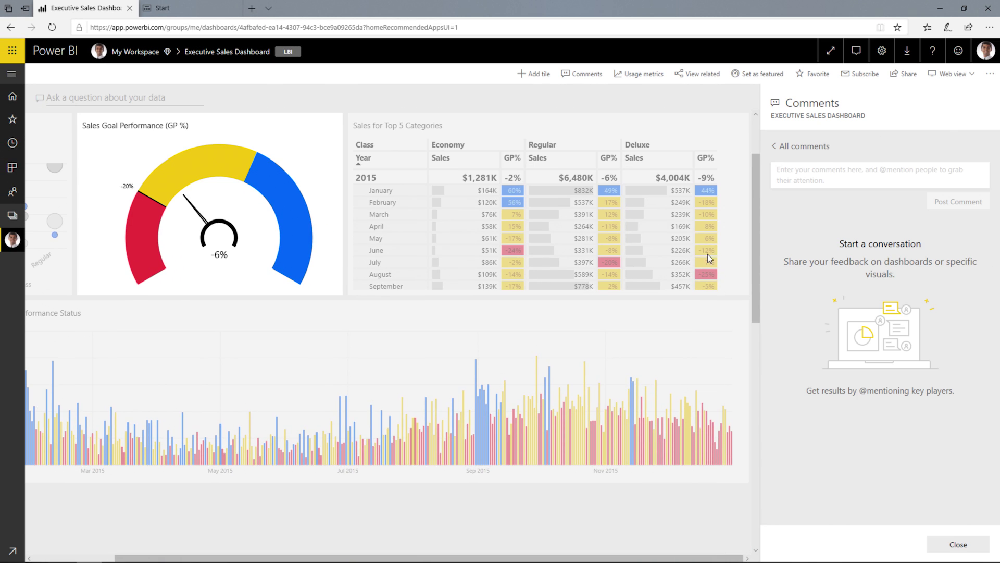
pyautogui.click(800, 175)
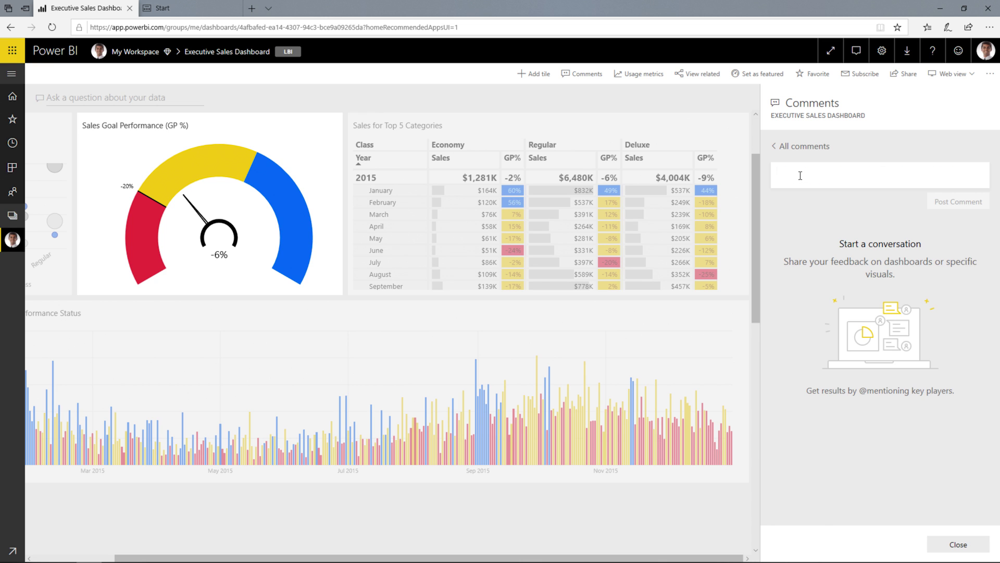
pyautogui.write('@Miguel Llopis')
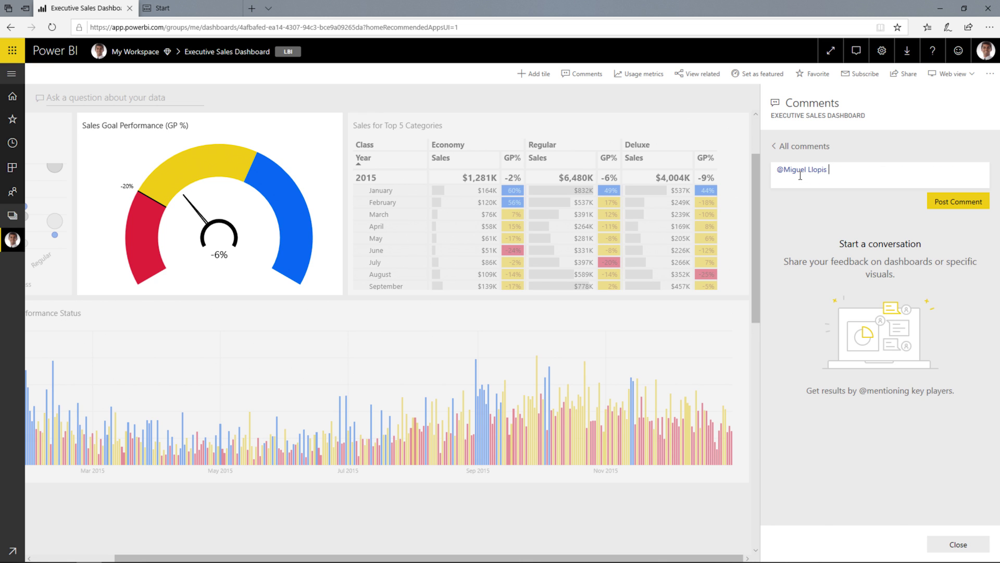
pyautogui.press('Return')
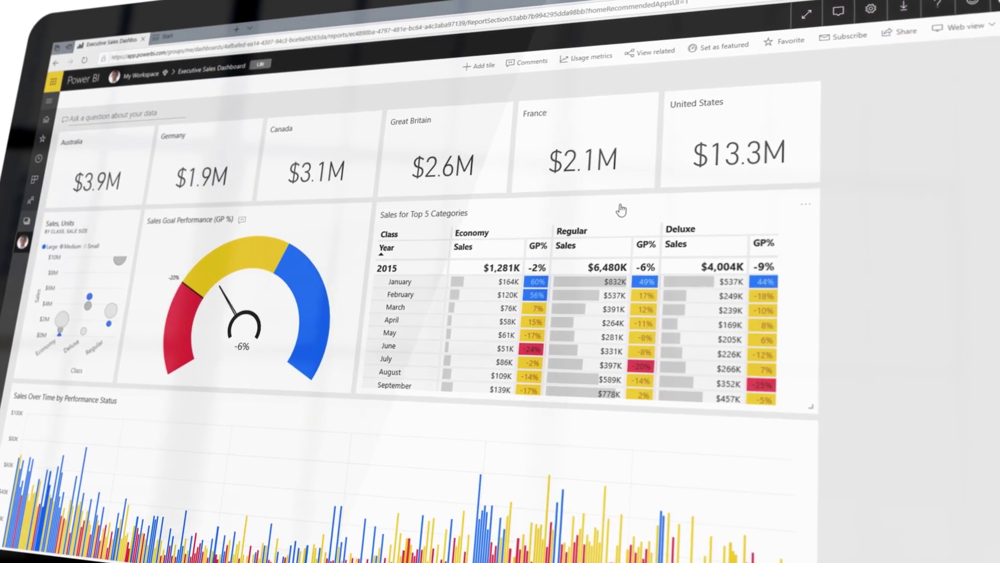
# Open the Executive Sales Summary report from the Sales for Top 5 Categories tile
pyautogui.click(627, 207)
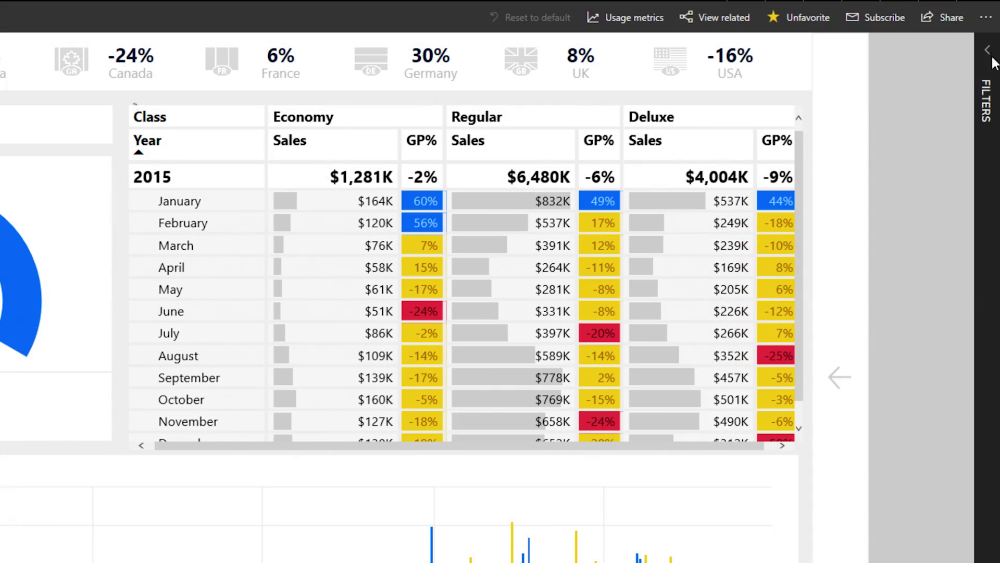
# Filter the report to the Regular class in the Filters pane
pyautogui.click(991, 149)
pyautogui.click(923, 263)
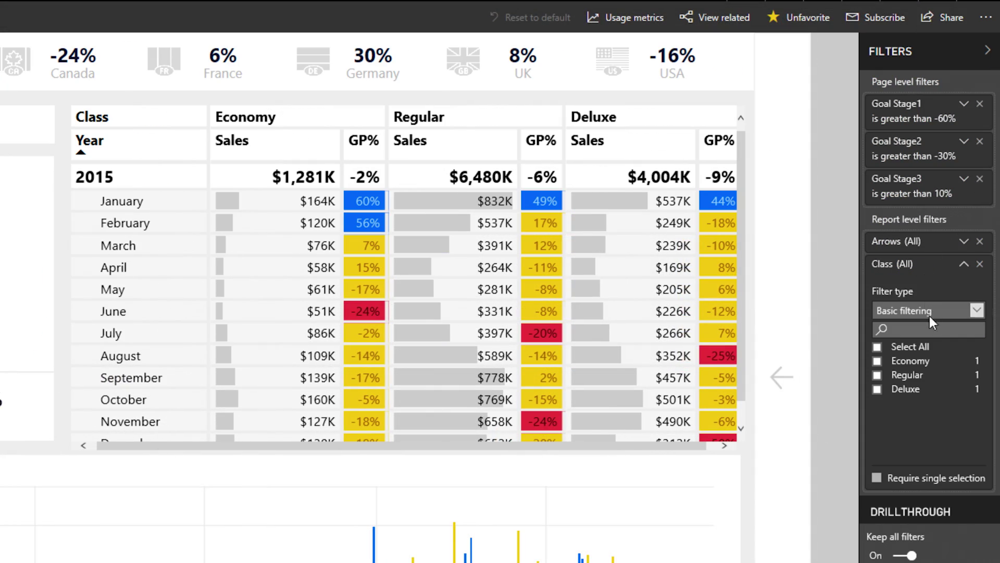
pyautogui.click(928, 374)
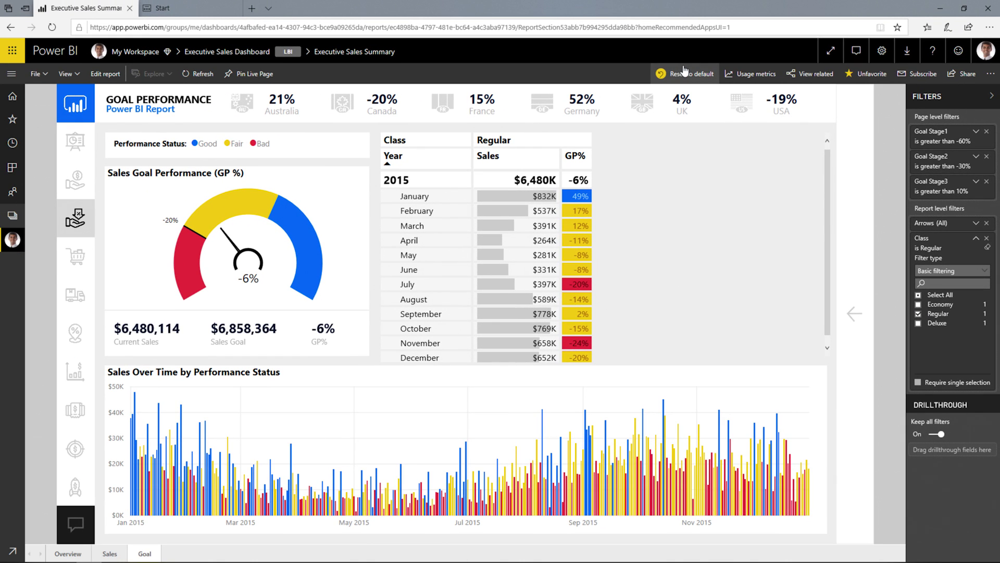
# Reset the report filters to default, then cross-filter the report to June
pyautogui.click(684, 71)
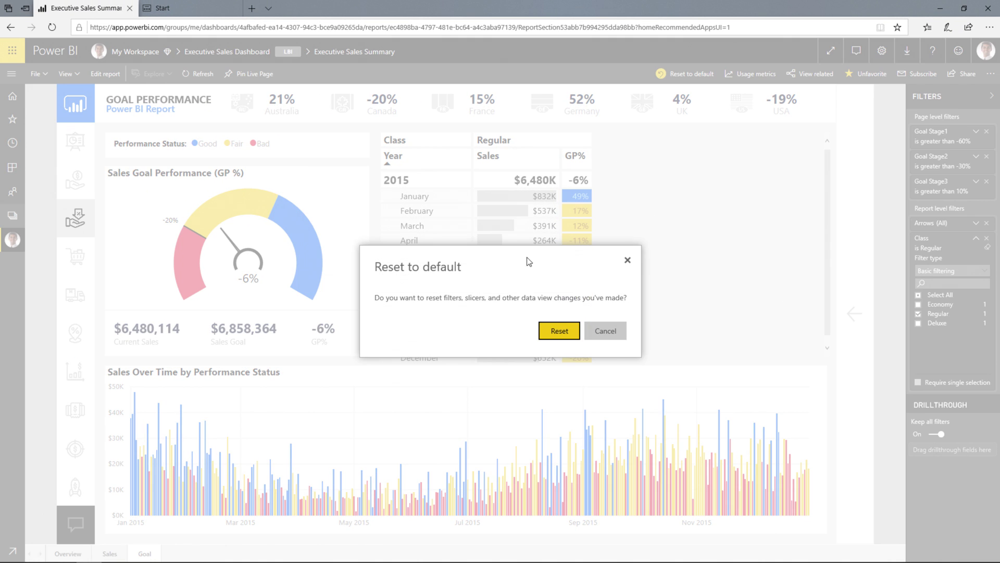
pyautogui.click(556, 326)
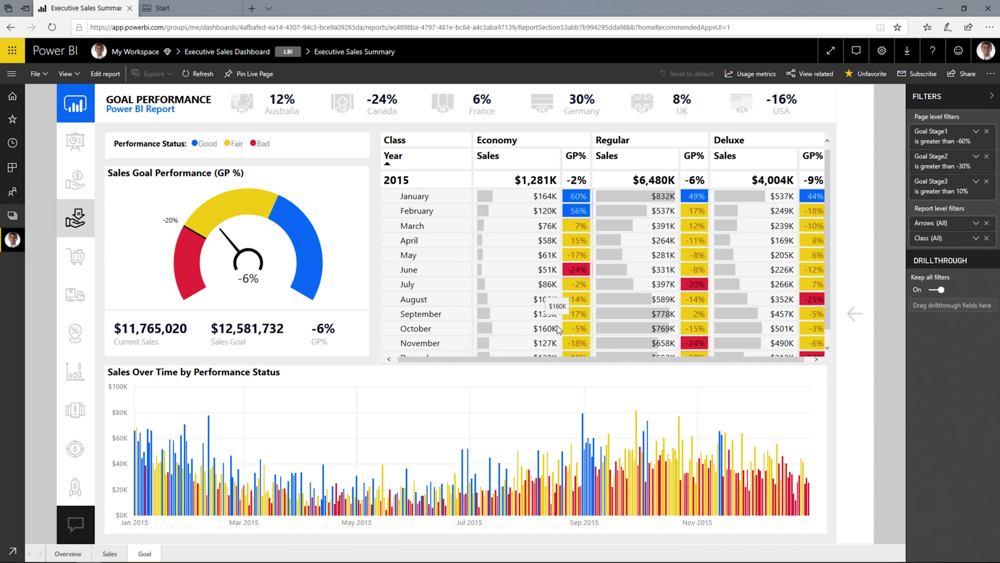
pyautogui.click(431, 273)
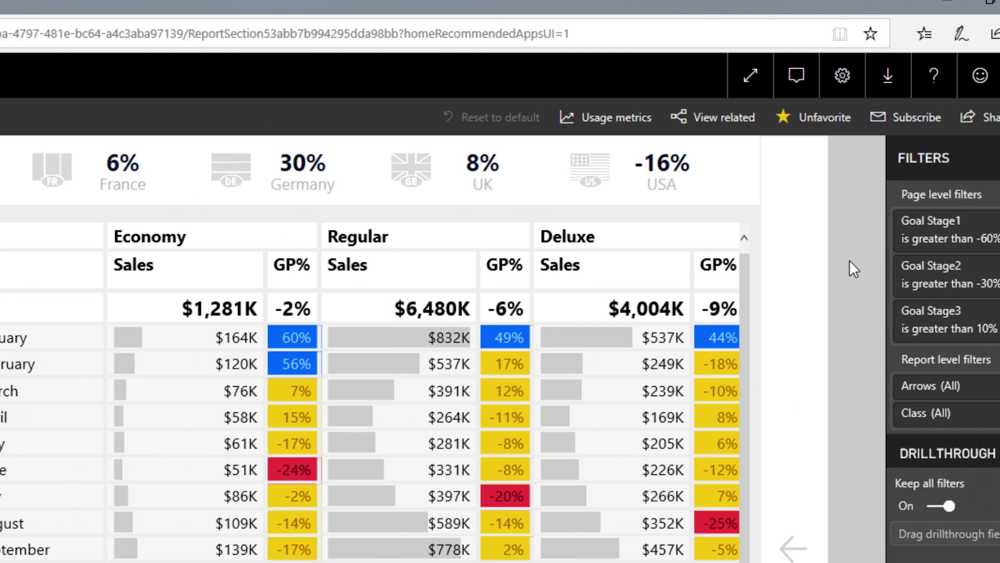
pyautogui.moveTo(603, 246)
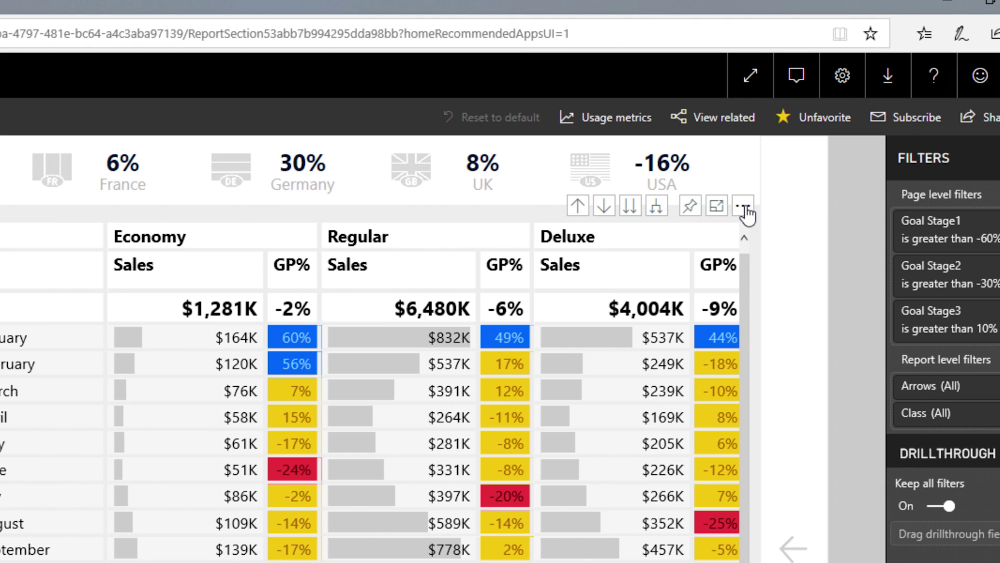
# Open Export data for the sales-by-class matrix and review the summarized Excel option
pyautogui.click(743, 206)
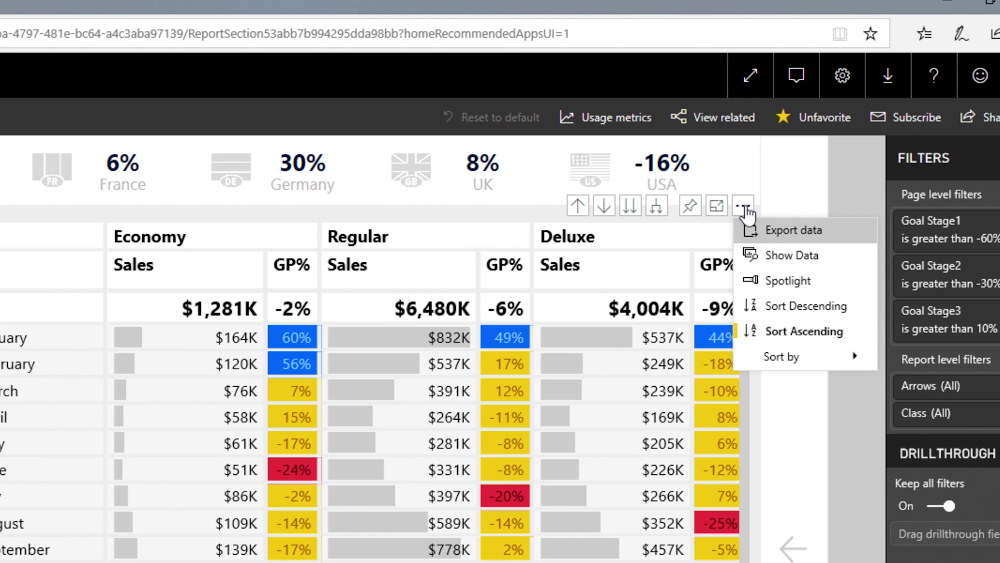
pyautogui.click(791, 230)
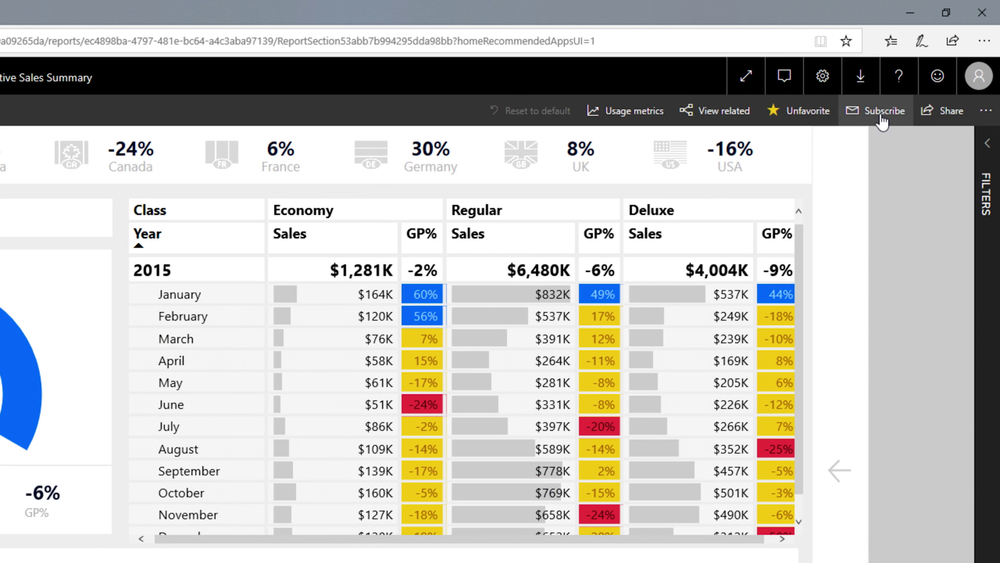
# Save a 'My sales summary' email subscription for the report's Goal page
pyautogui.click(882, 113)
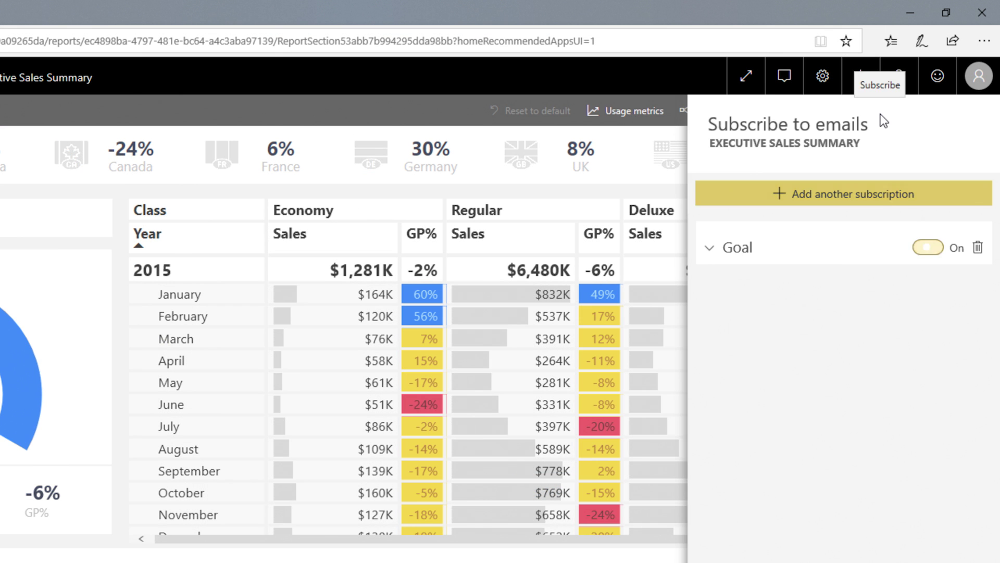
pyautogui.click(829, 194)
pyautogui.write('My sales summary')
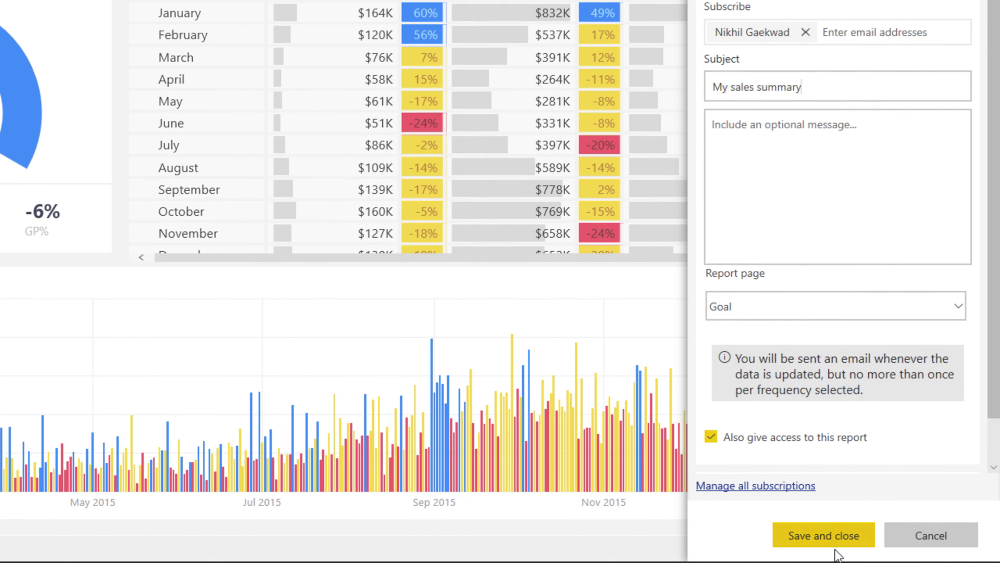
pyautogui.click(834, 550)
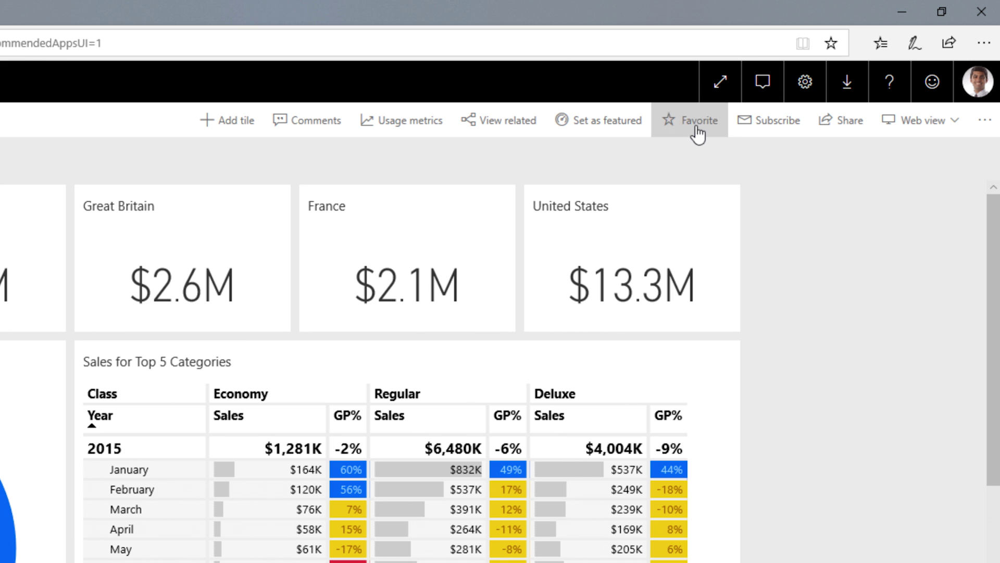
# Mark the Executive Sales Dashboard as a favorite
pyautogui.click(697, 120)
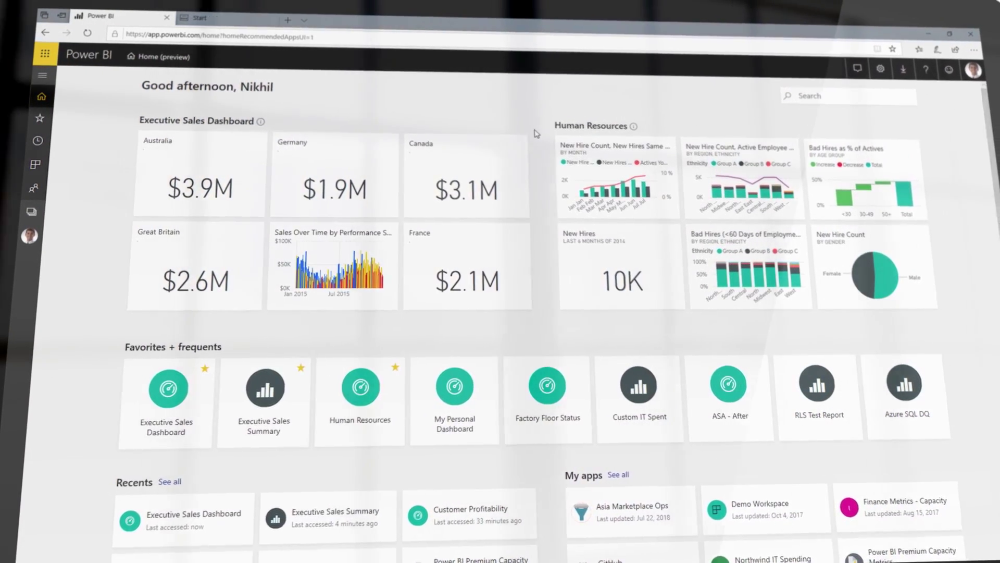
pyautogui.scroll(-3, 534, 133)
pyautogui.scroll(-2, 543, 164)
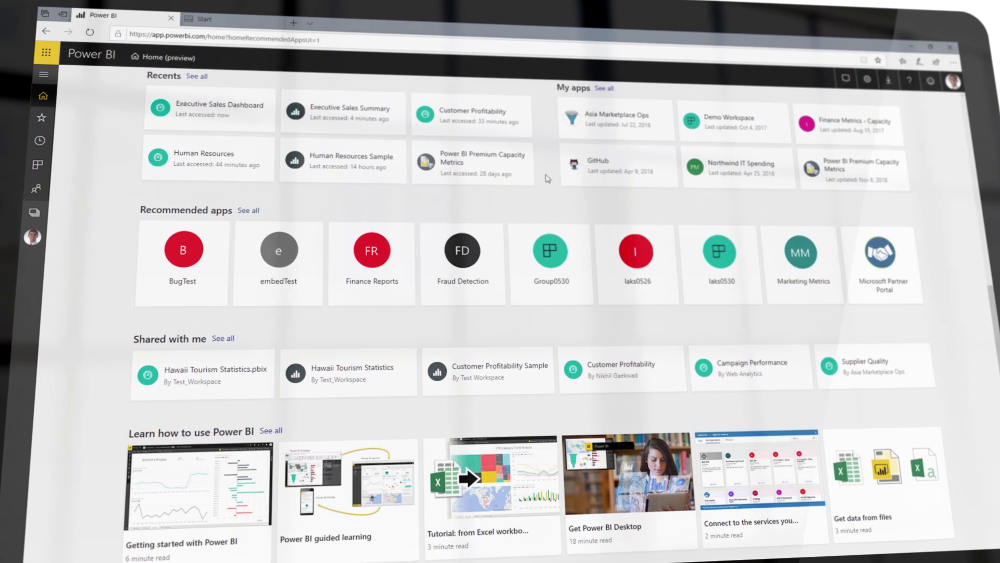